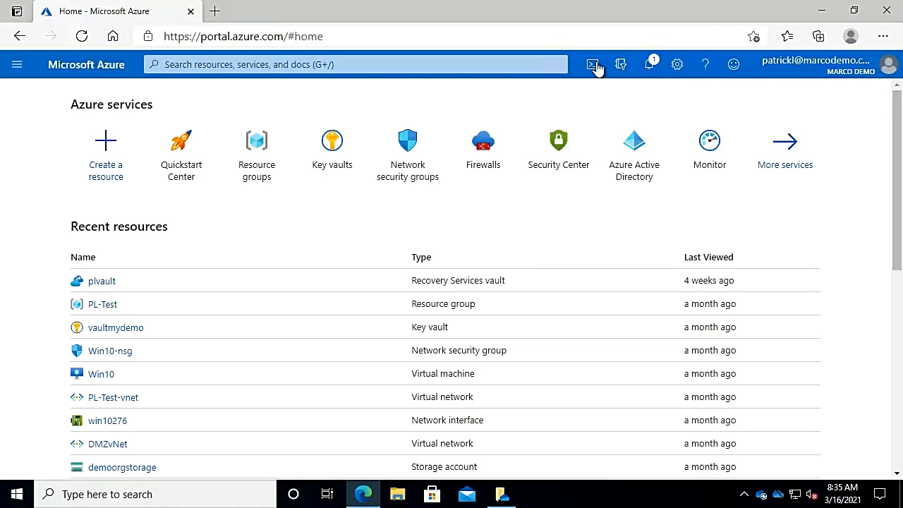
Open the fourth user's profile from the Azure Active Directory user list and examine the Identity section, including the account source
click(17, 65)
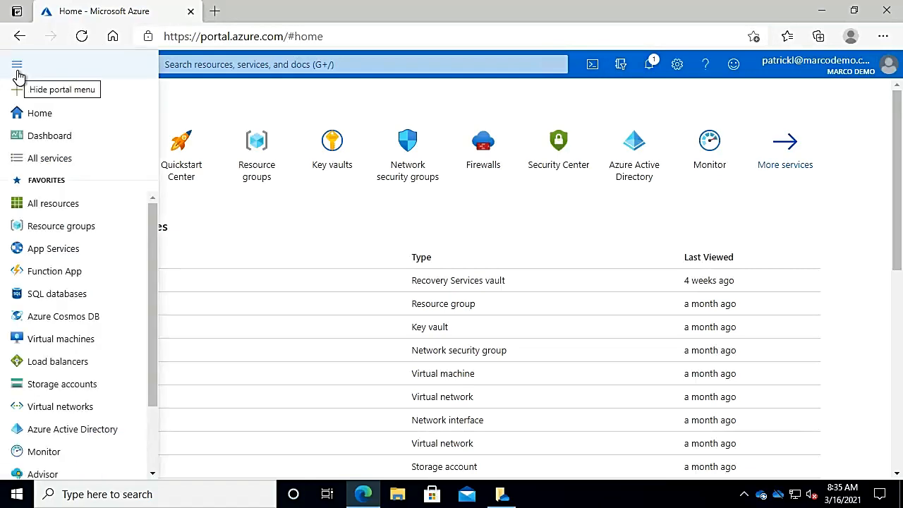
click(68, 430)
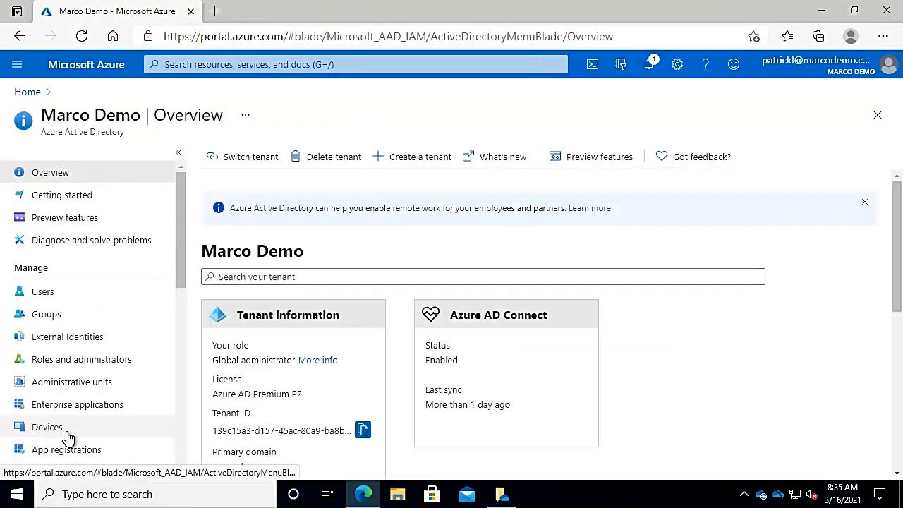
click(43, 292)
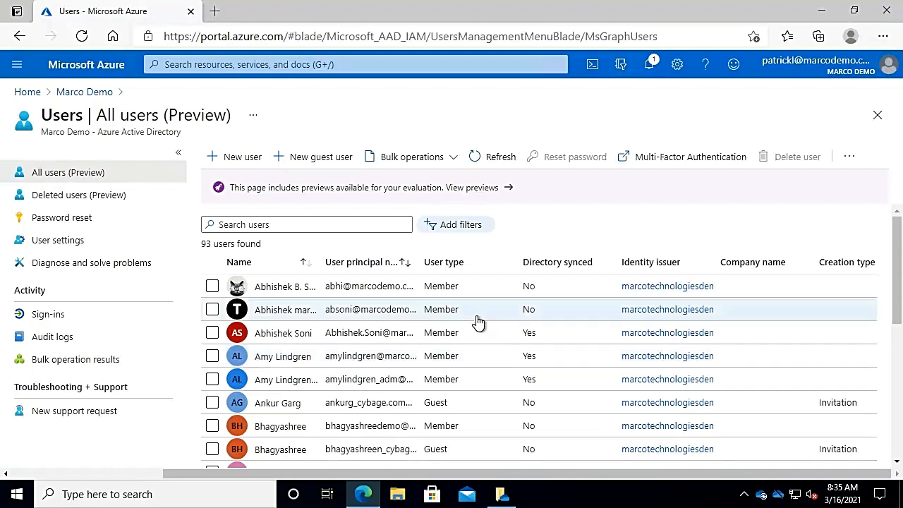
click(477, 359)
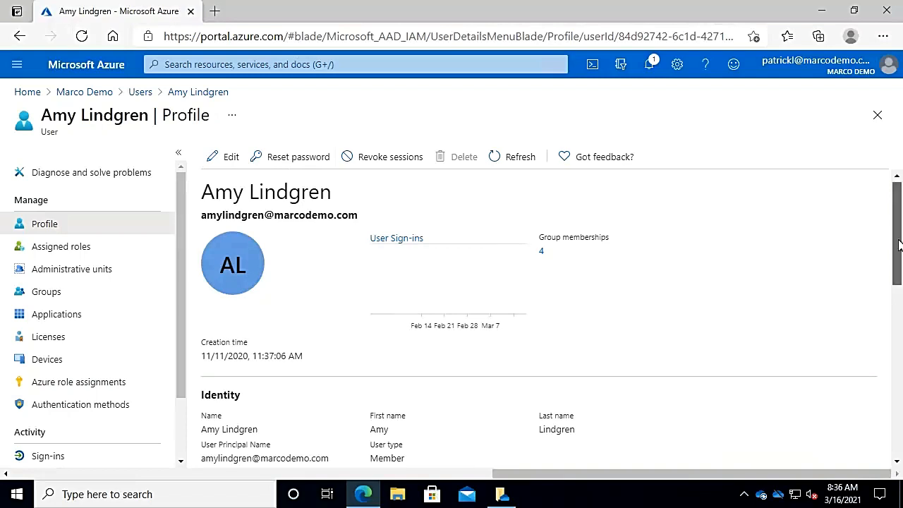
drag(896, 239, 896, 293)
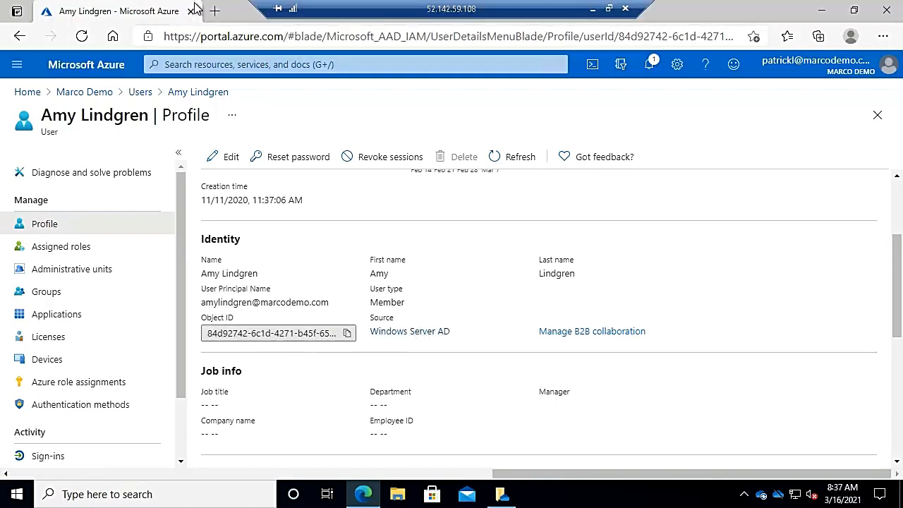
Open the Microsoft 365 admin center from portal.office.com in a new browser tab and dismiss the recommendation survey
click(212, 14)
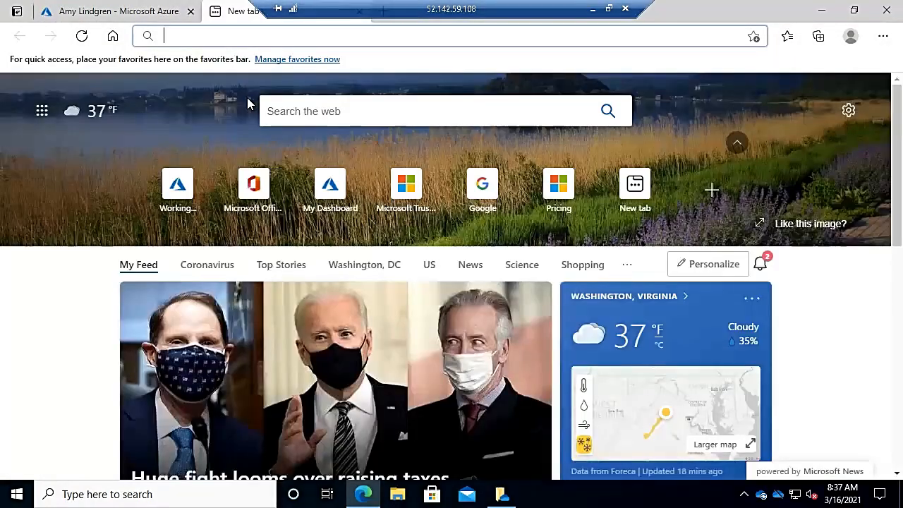
text(portal.office.com)
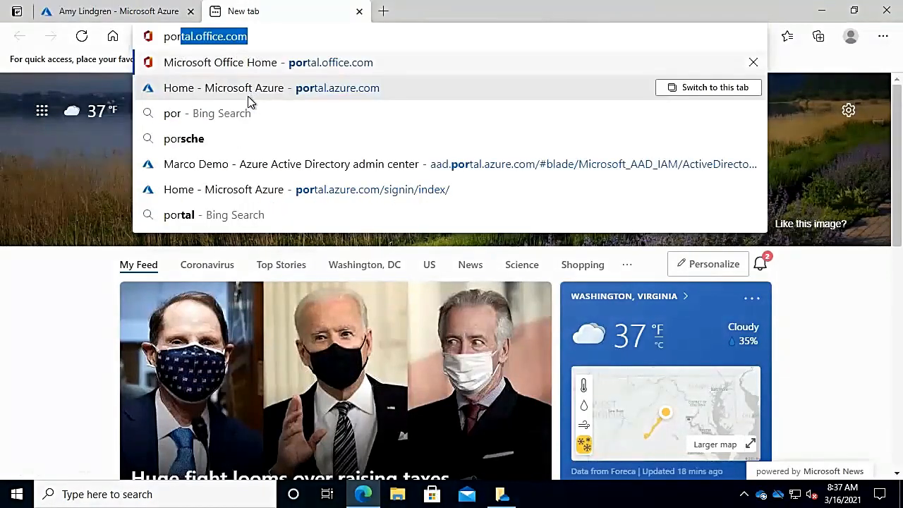
key(Return)
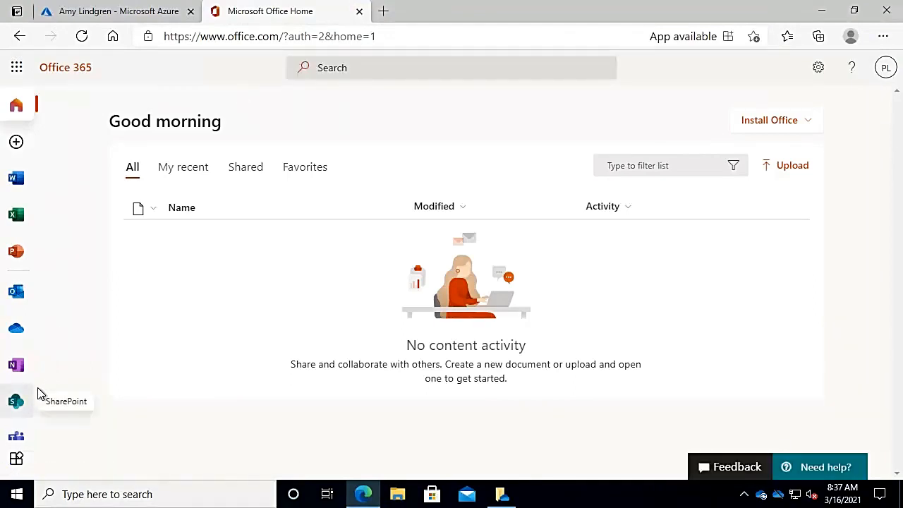
click(18, 71)
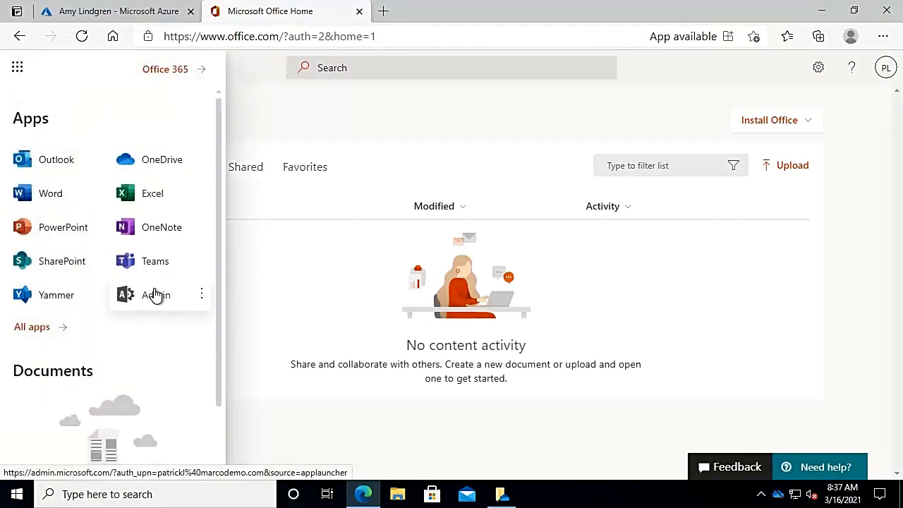
click(155, 295)
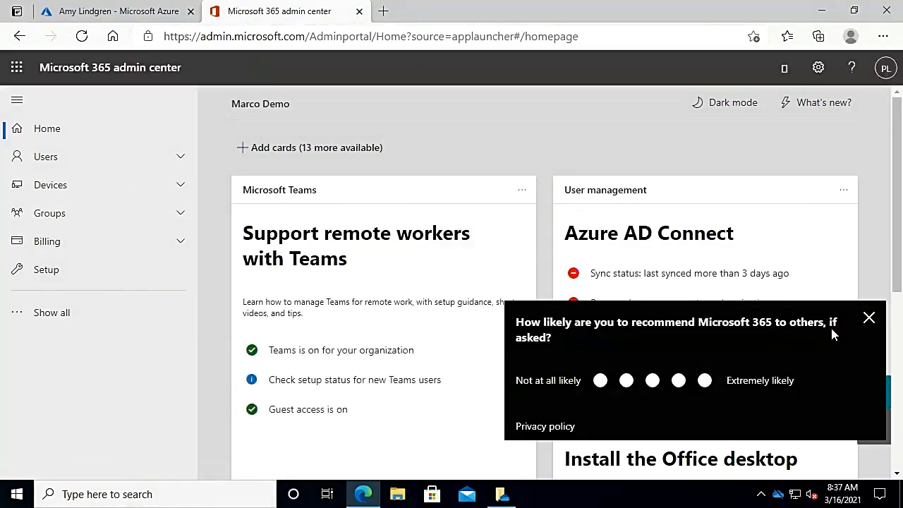
click(868, 318)
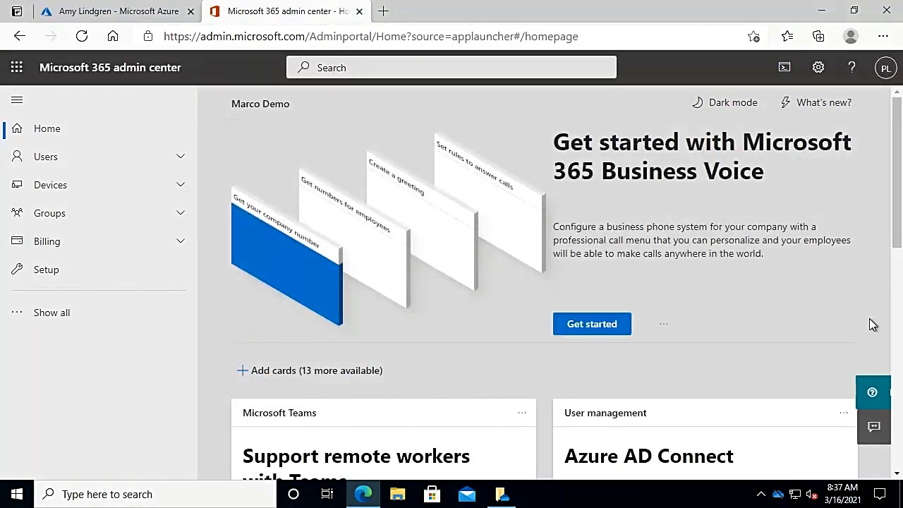
Open the Azure AD Connect sync status details and examine the server name within the directory sync service account
drag(896, 181, 900, 268)
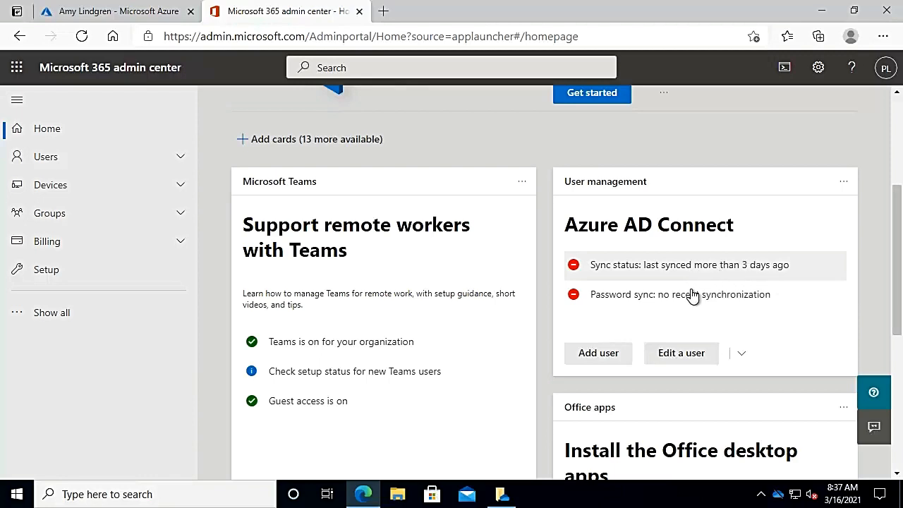
click(627, 277)
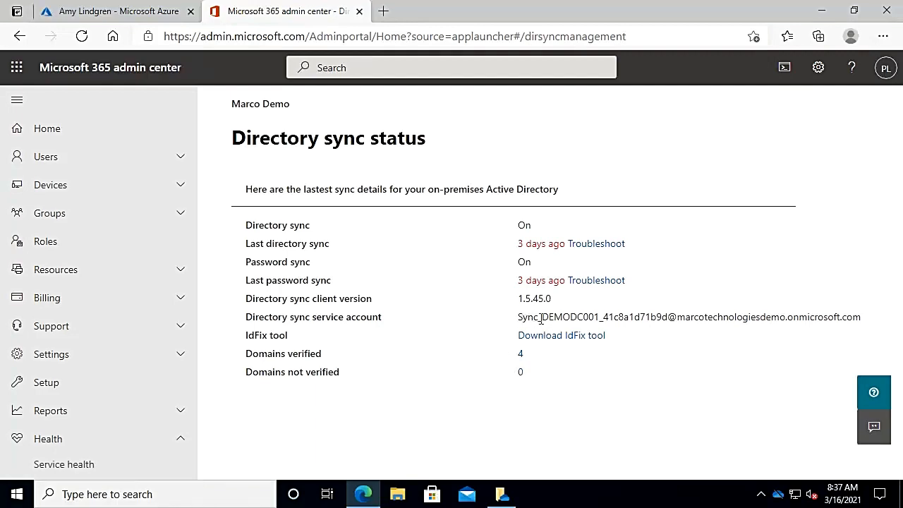
drag(539, 321, 597, 321)
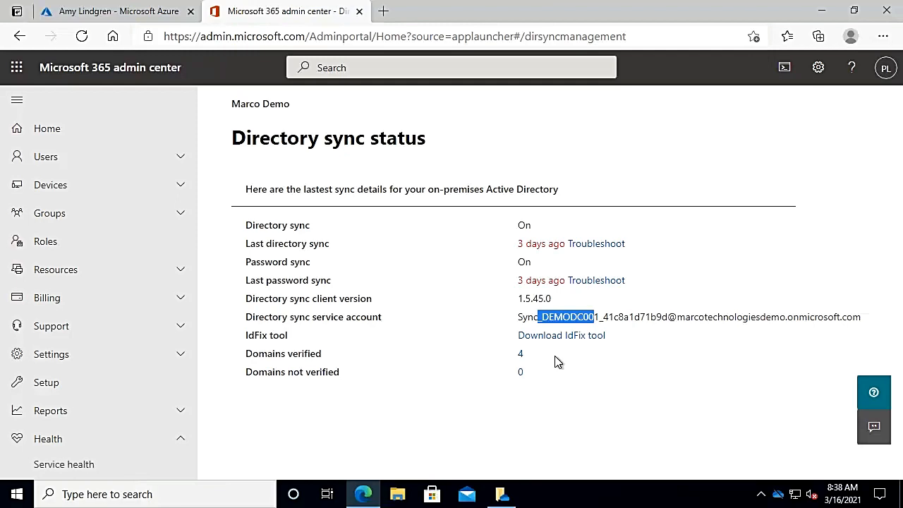
click(148, 37)
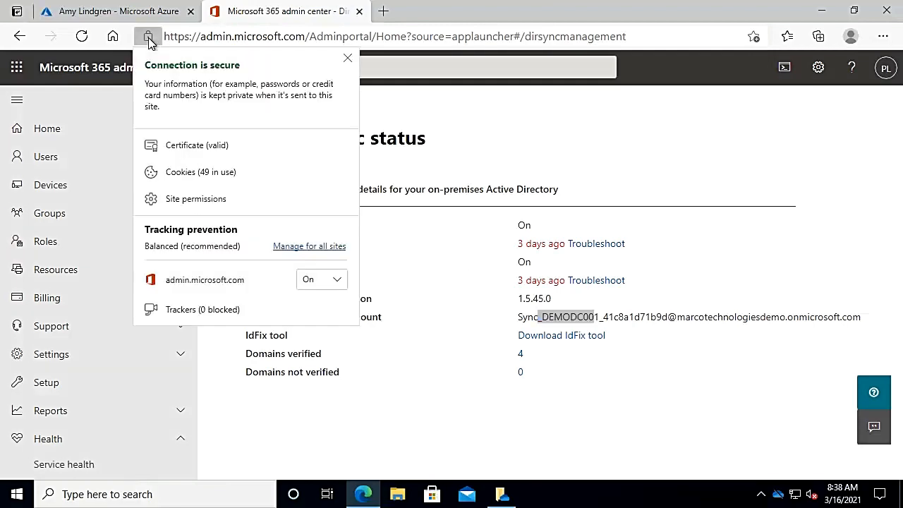
Return to the Azure portal and open the Password reset settings of the Marco Demo directory
click(125, 16)
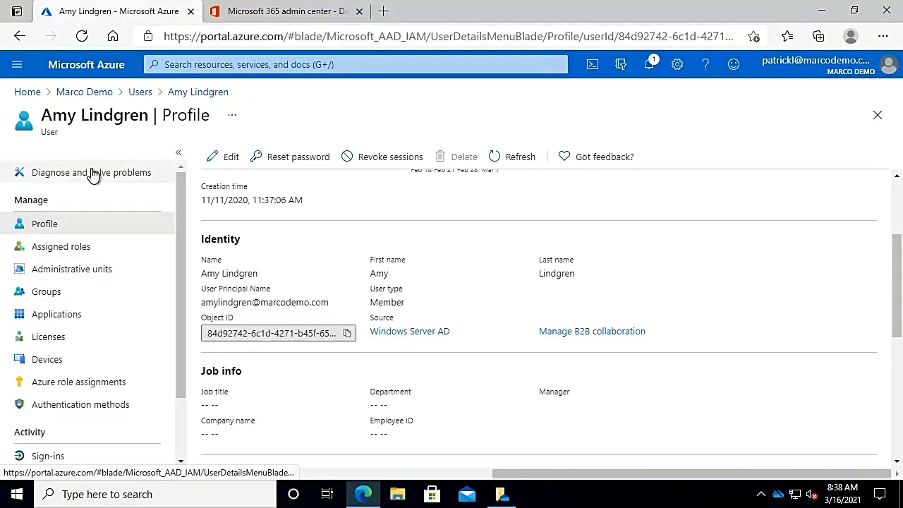
click(99, 93)
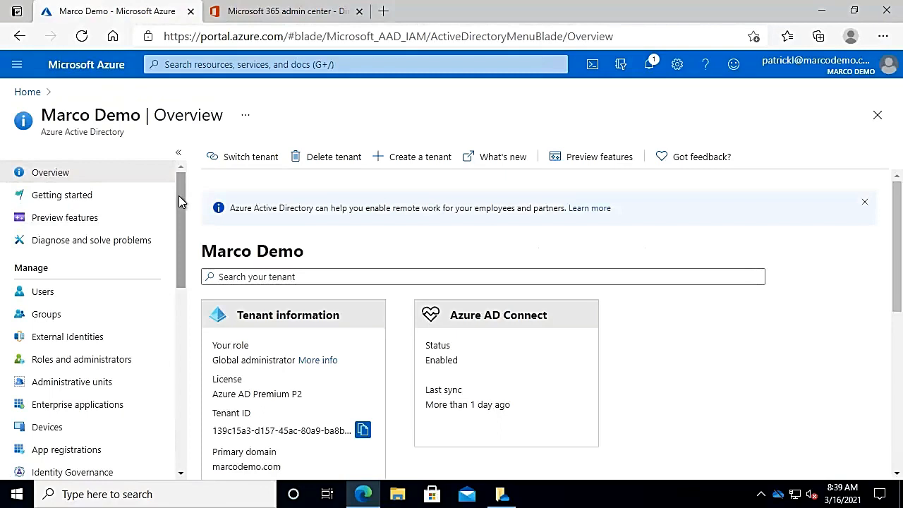
drag(178, 195, 180, 303)
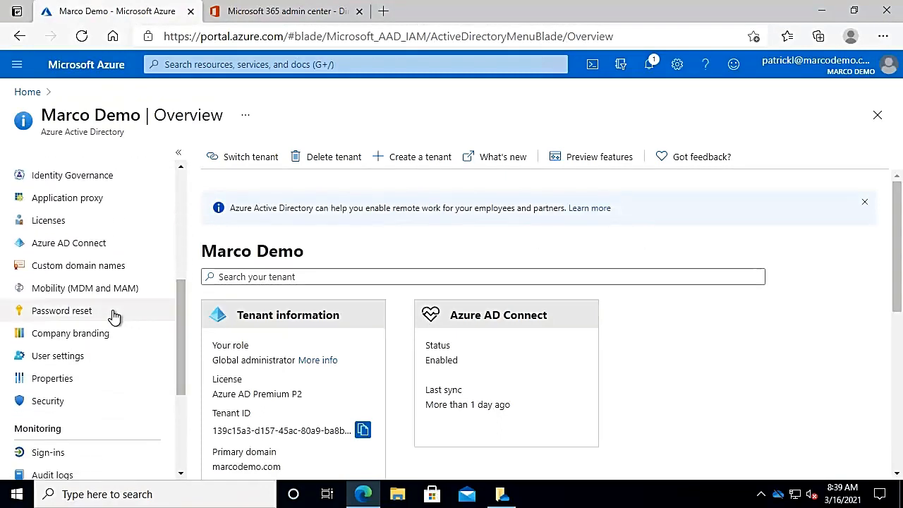
click(84, 312)
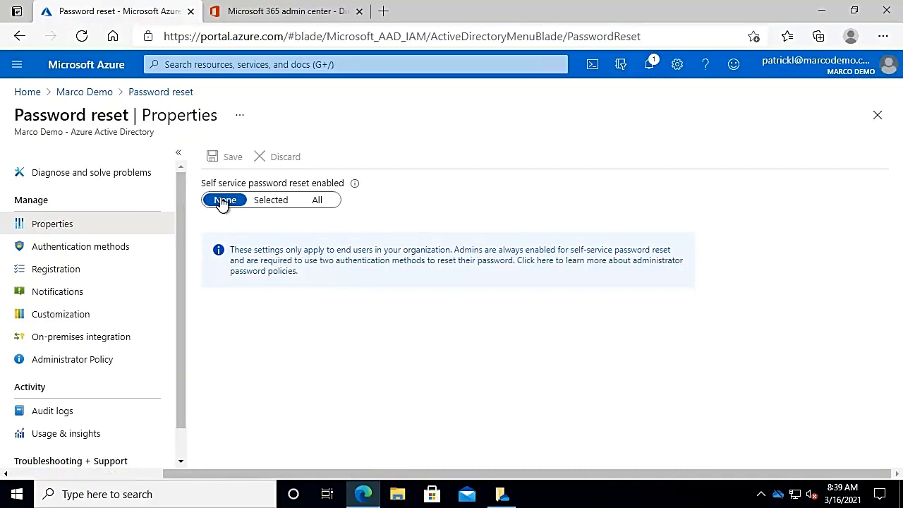
Try setting self-service password reset to Selected and finally to All, without saving
click(258, 202)
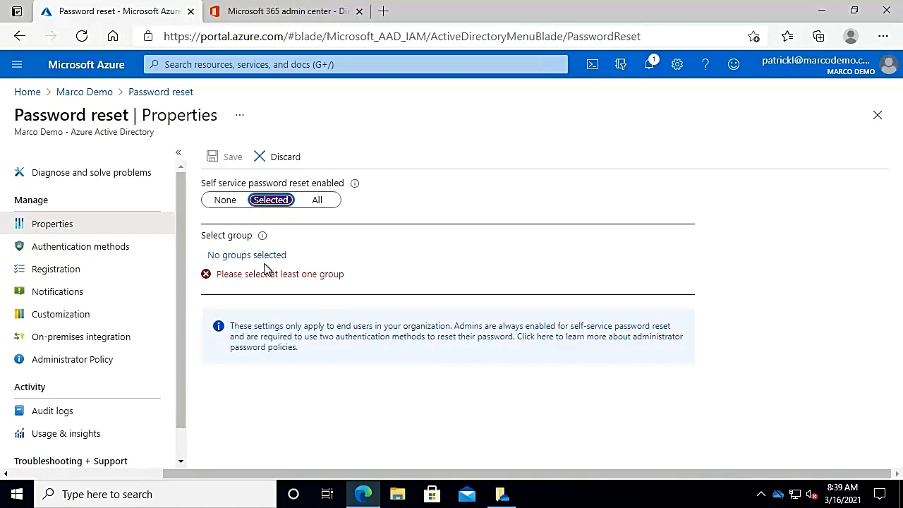
click(319, 201)
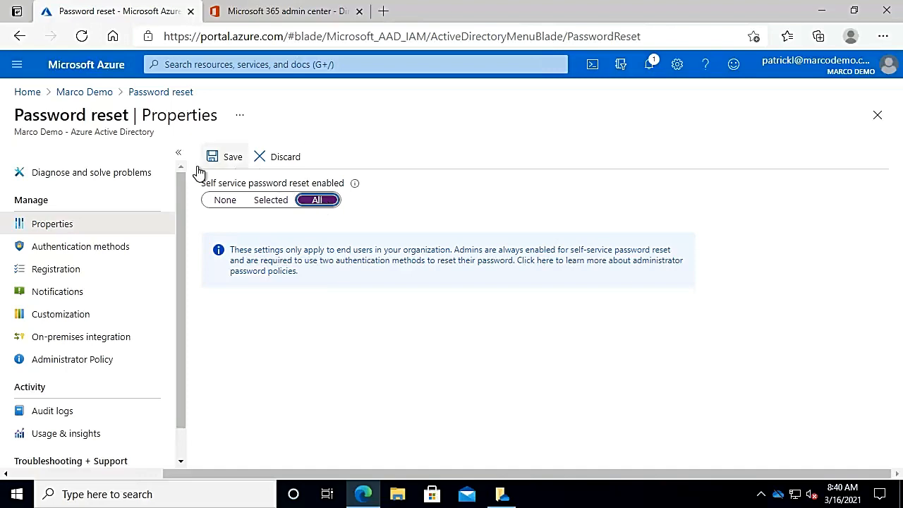
In the password reset authentication methods, discarding unsaved edits, enable Security questions and set the number required to register to 3
click(56, 248)
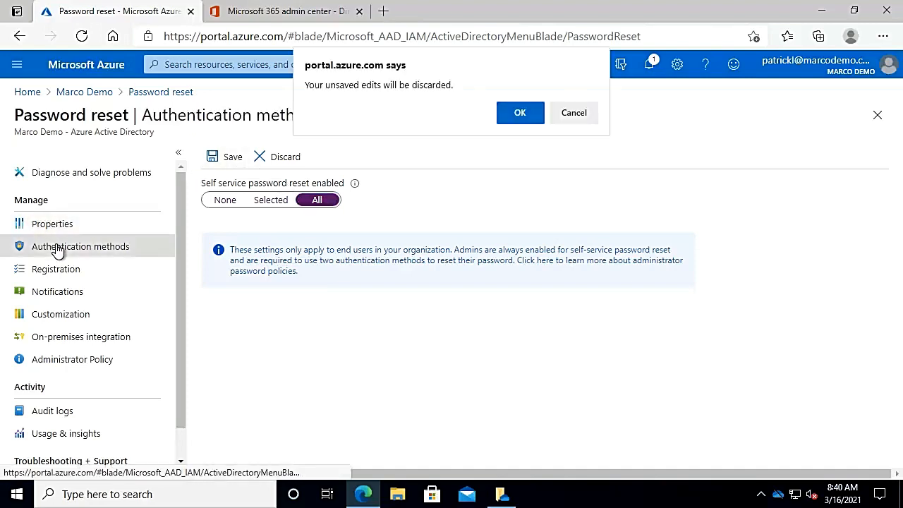
click(518, 117)
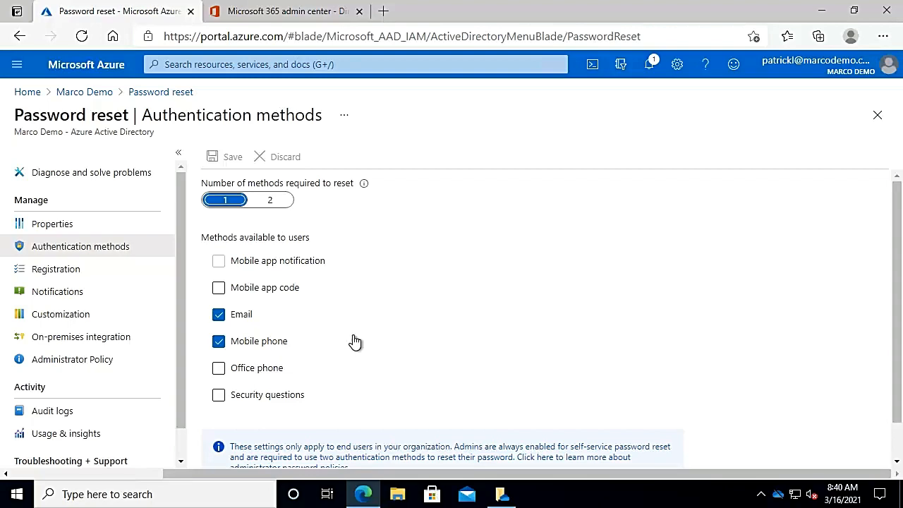
scroll(356, 341, down, 1)
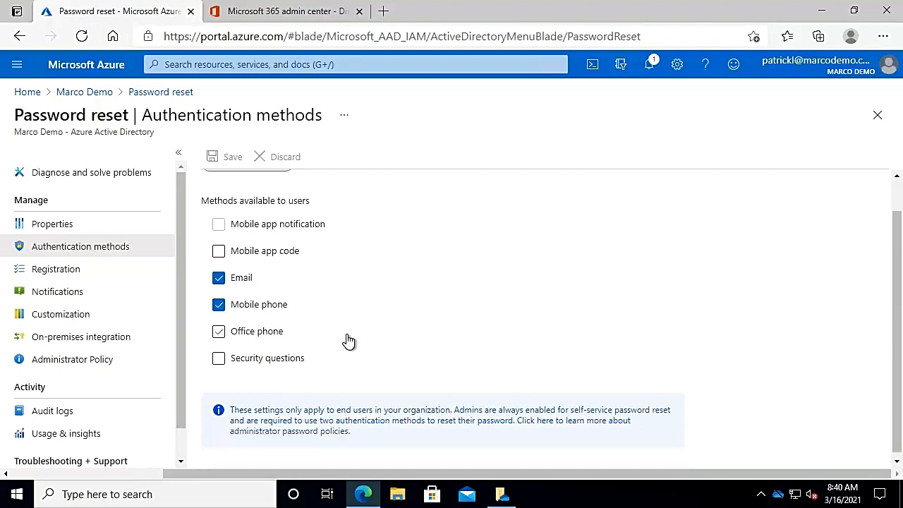
click(267, 360)
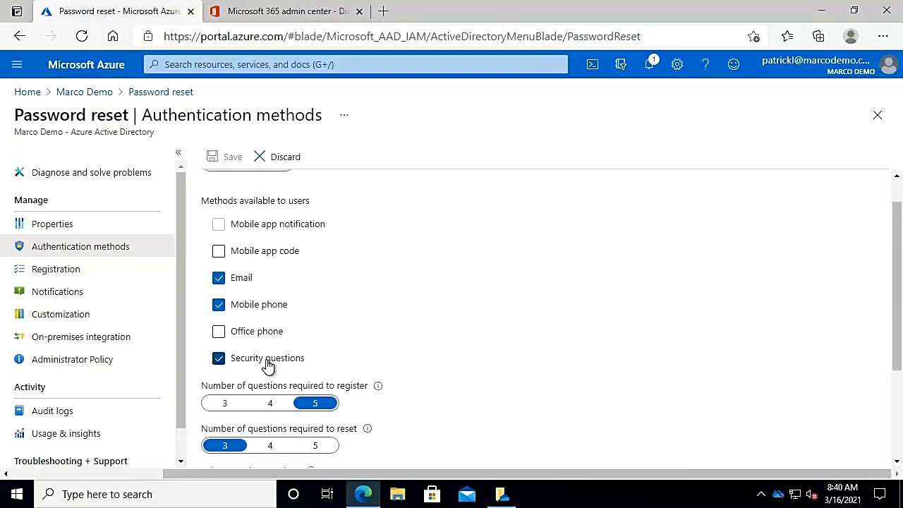
scroll(266, 364, down, 3)
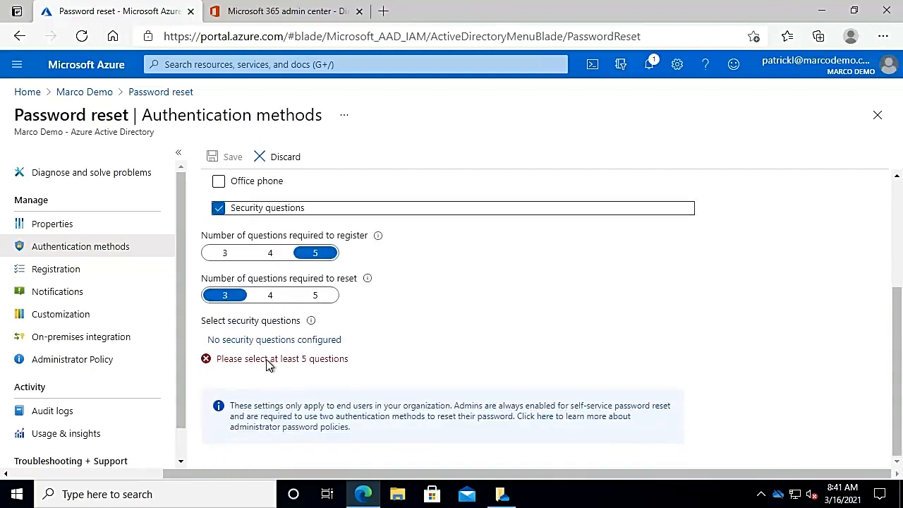
scroll(267, 363, up, 1)
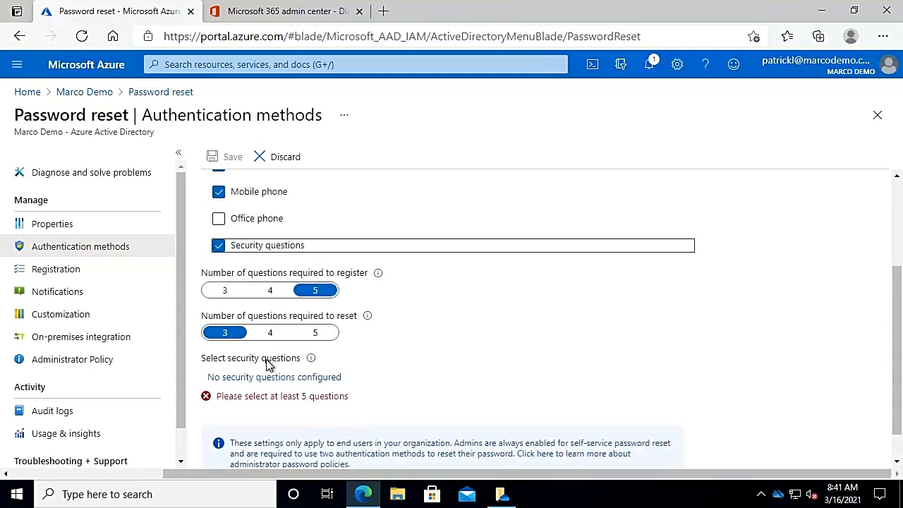
click(224, 291)
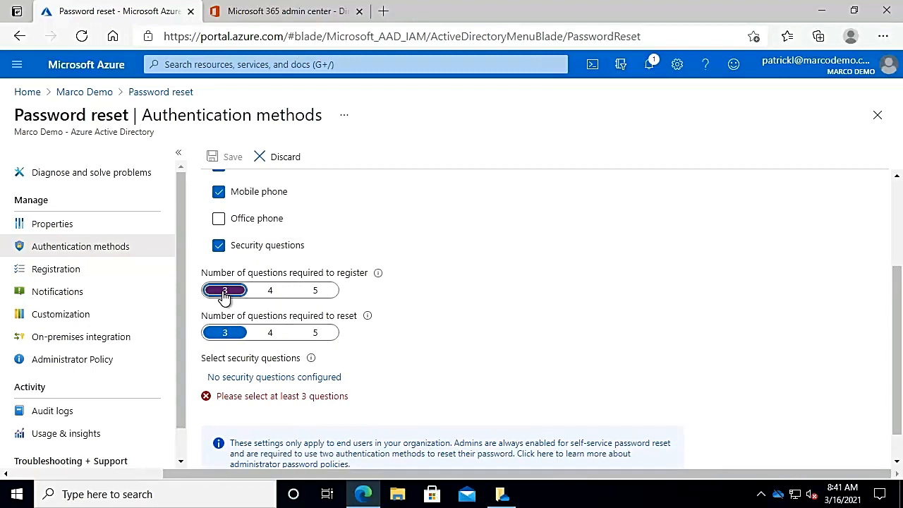
Add the predefined security questions about the cities where the first spouse/partner was met, the parents met, and the nearest sibling lives
click(274, 380)
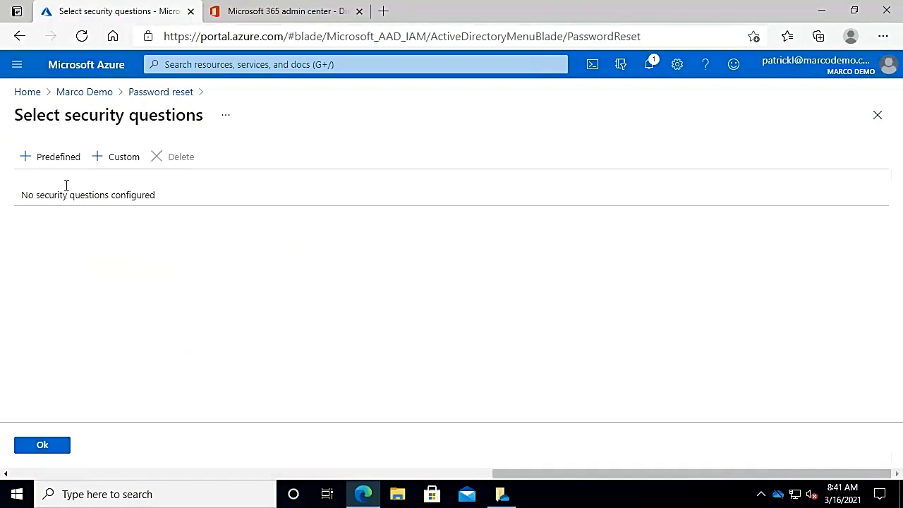
click(56, 158)
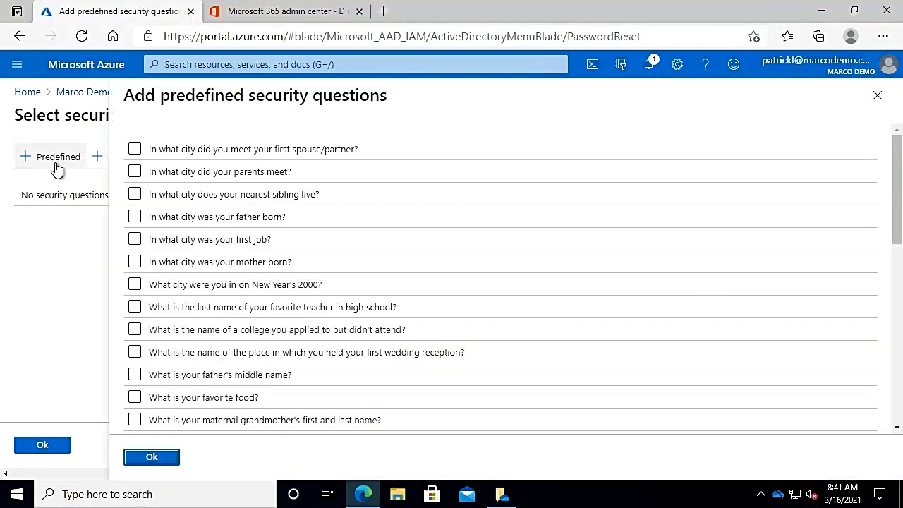
click(135, 148)
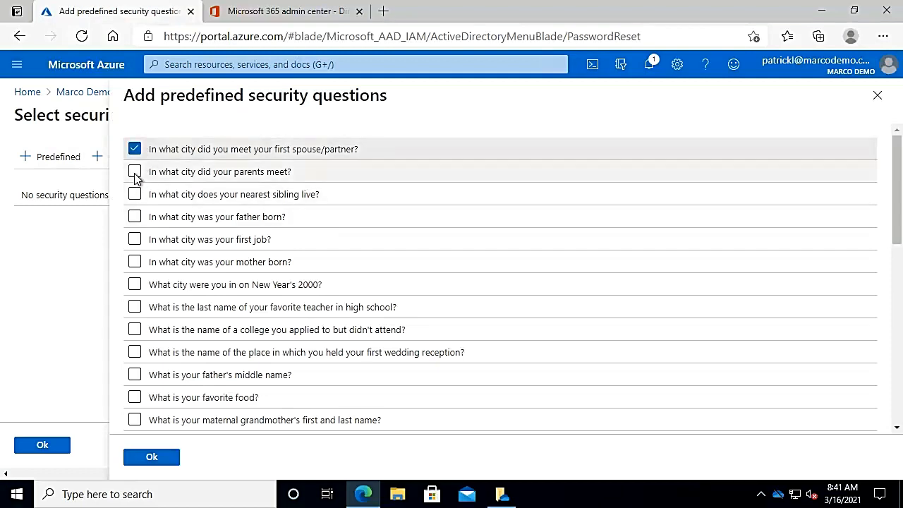
click(135, 173)
click(136, 194)
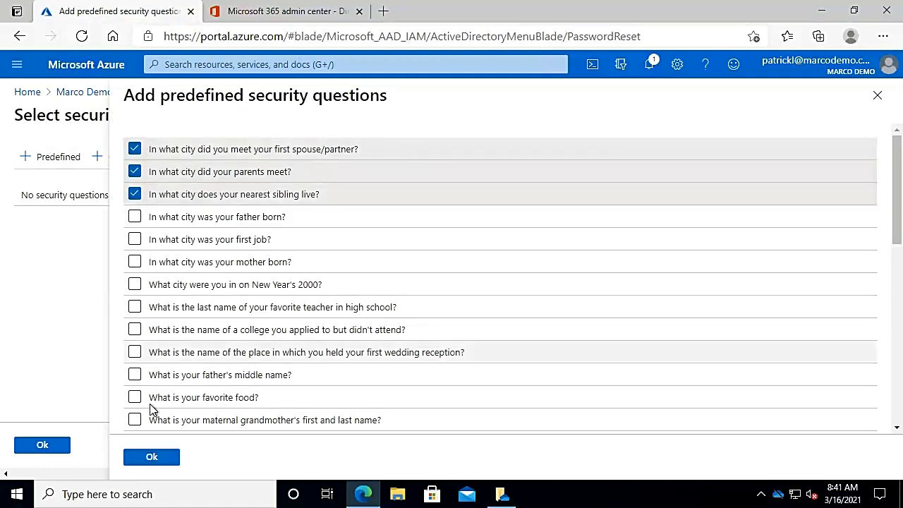
click(156, 458)
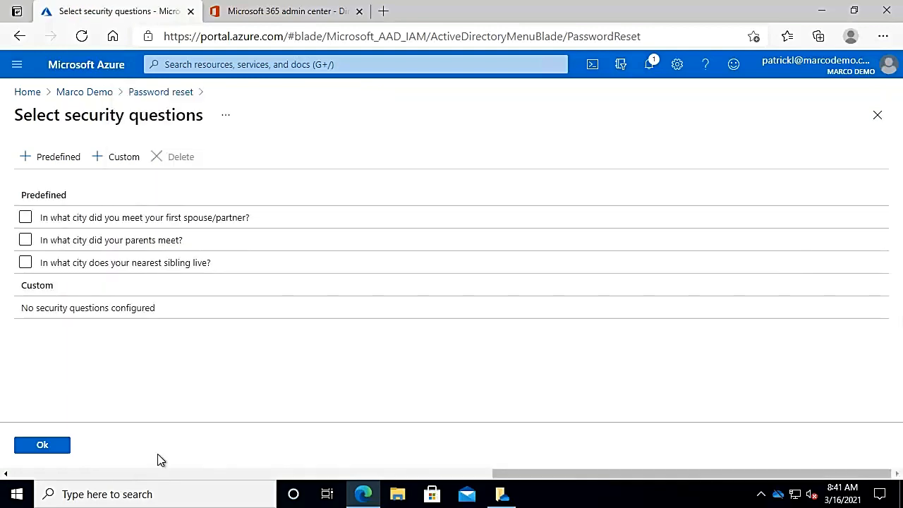
Add the custom security question "What year was Company Ltd. founded?" to the selected questions and save the authentication methods
click(124, 156)
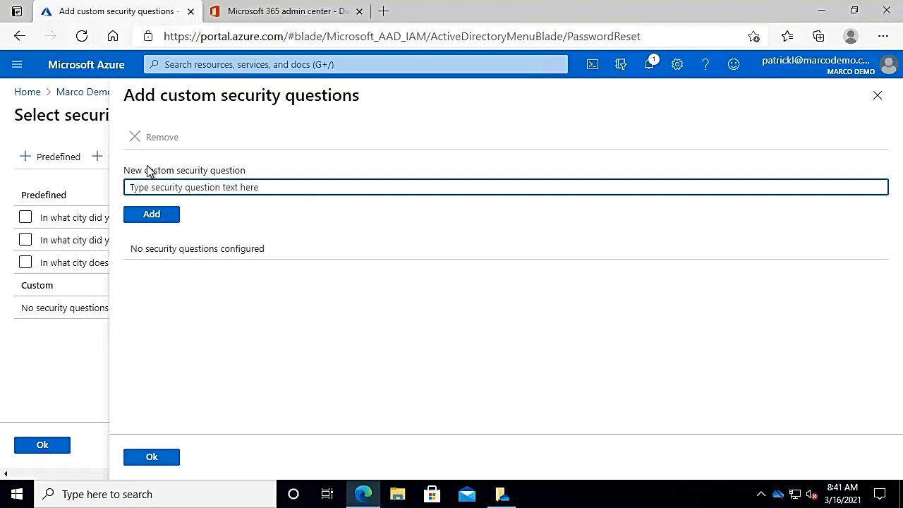
text(What years)
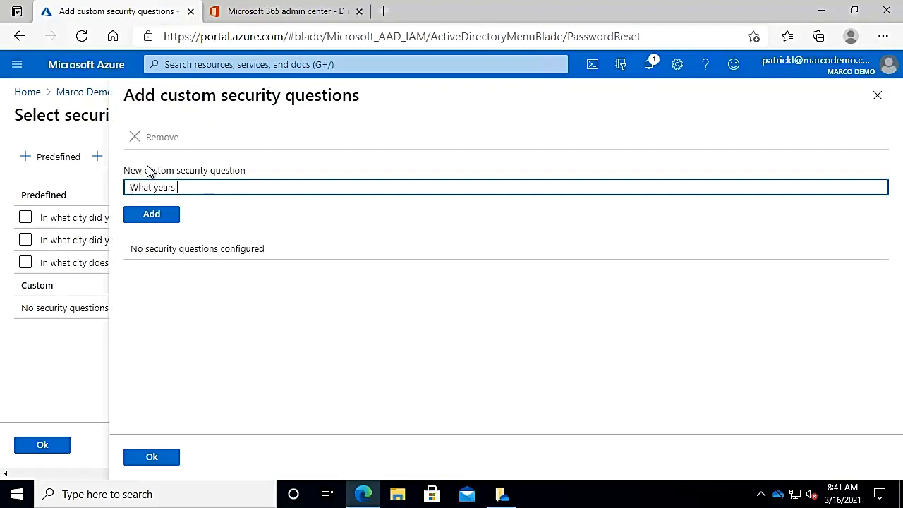
key(BackSpace)
text(was Co)
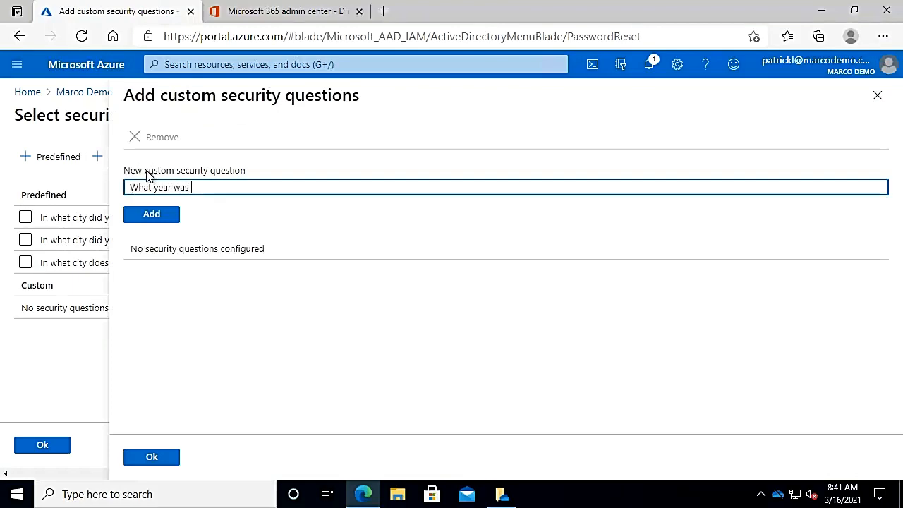
text(mpar)
key(BackSpace)
text(ny )
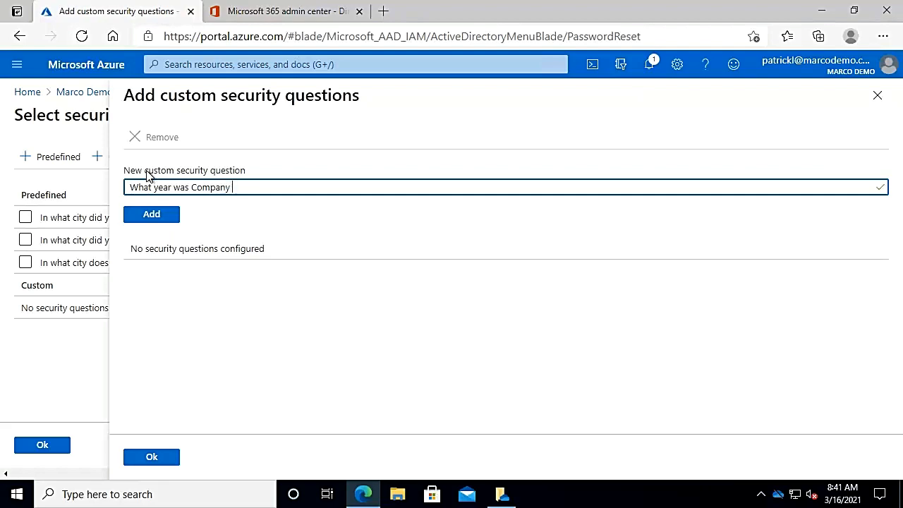
text(Ltd.F)
key(BackSpace)
text(founded?)
click(156, 218)
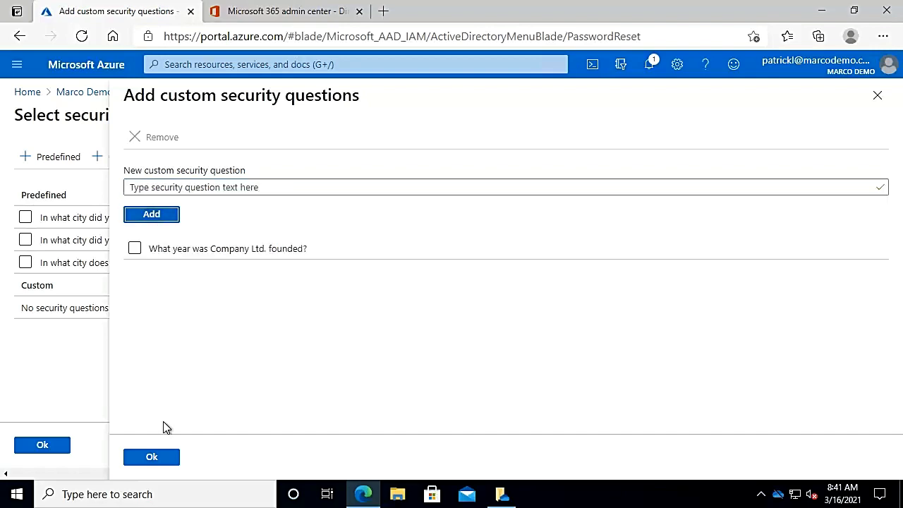
click(155, 458)
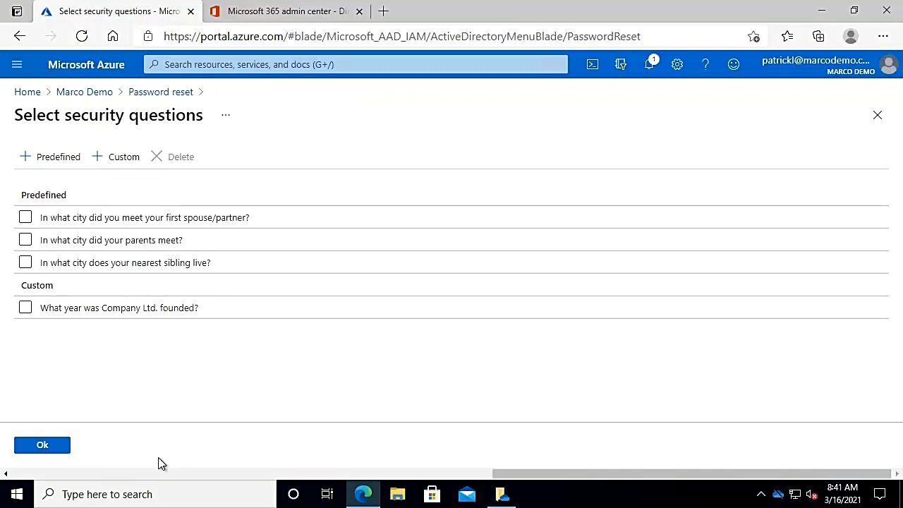
click(43, 446)
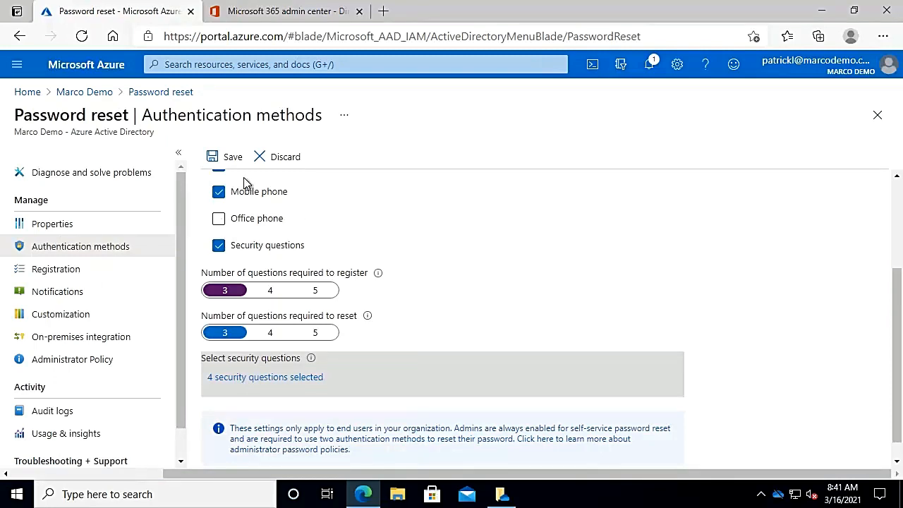
click(231, 162)
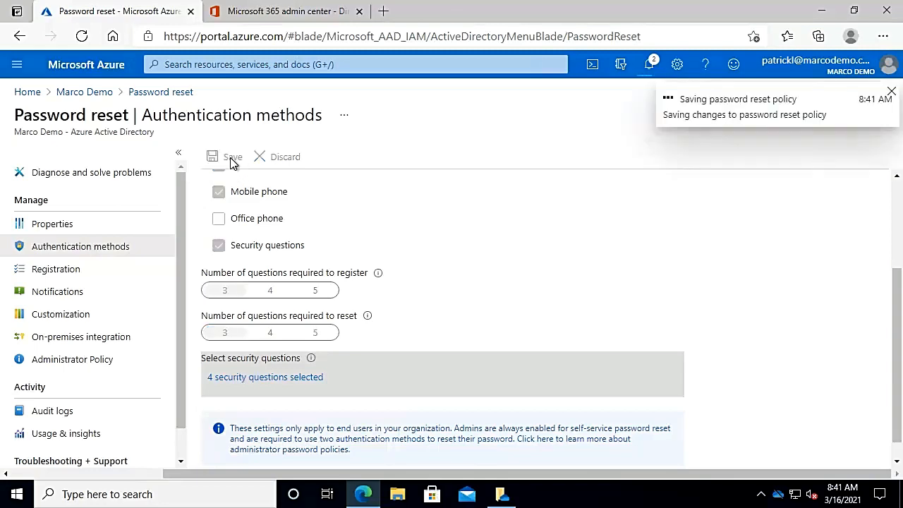
Review the Registration, Notifications and Customization settings of the password reset, and open On-premises integration
click(57, 269)
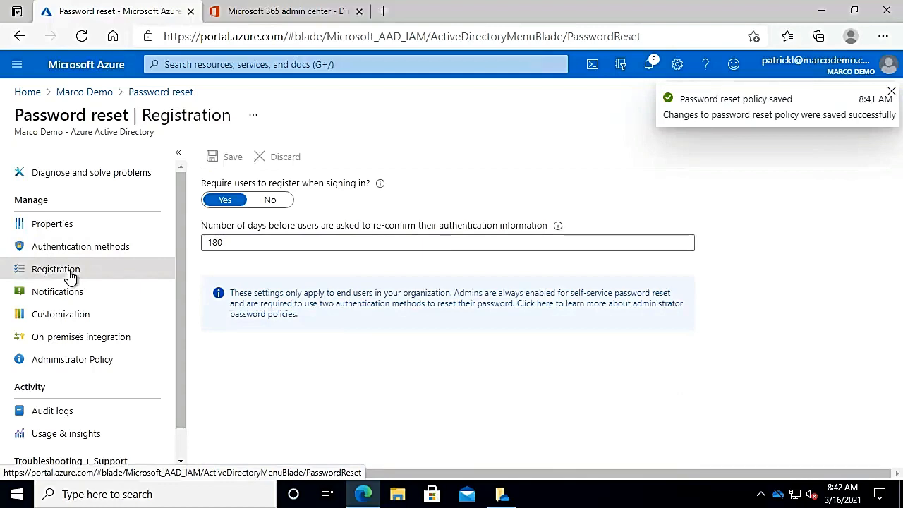
click(65, 297)
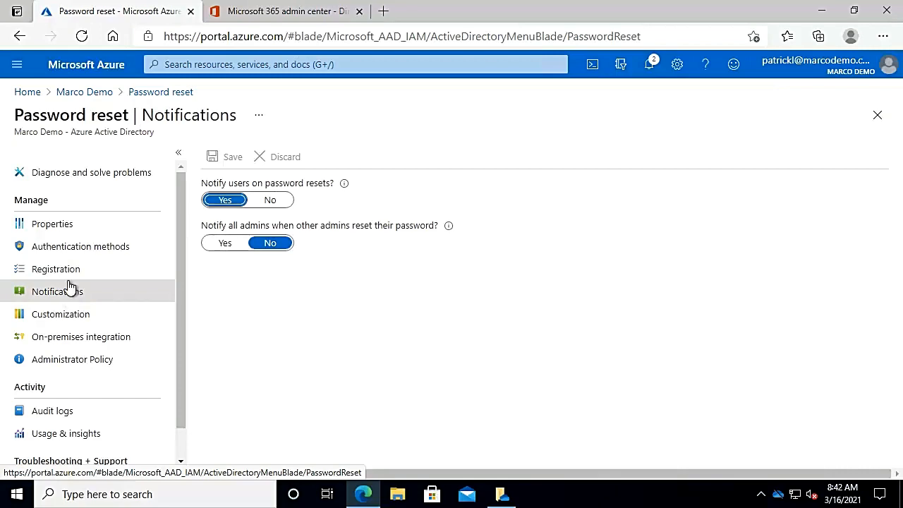
click(92, 317)
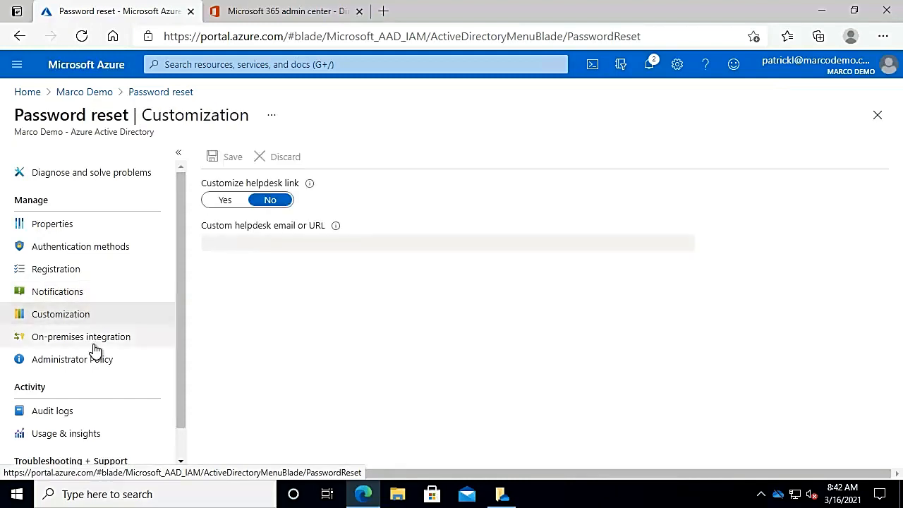
click(95, 338)
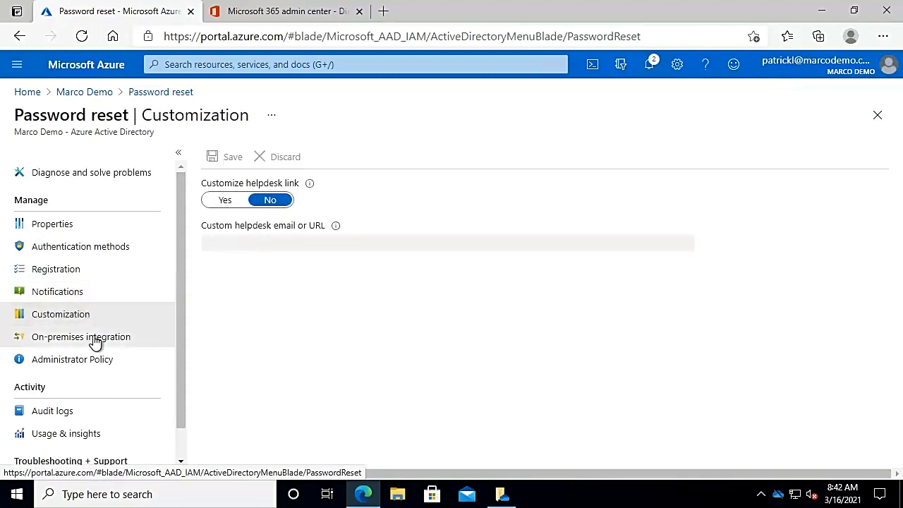